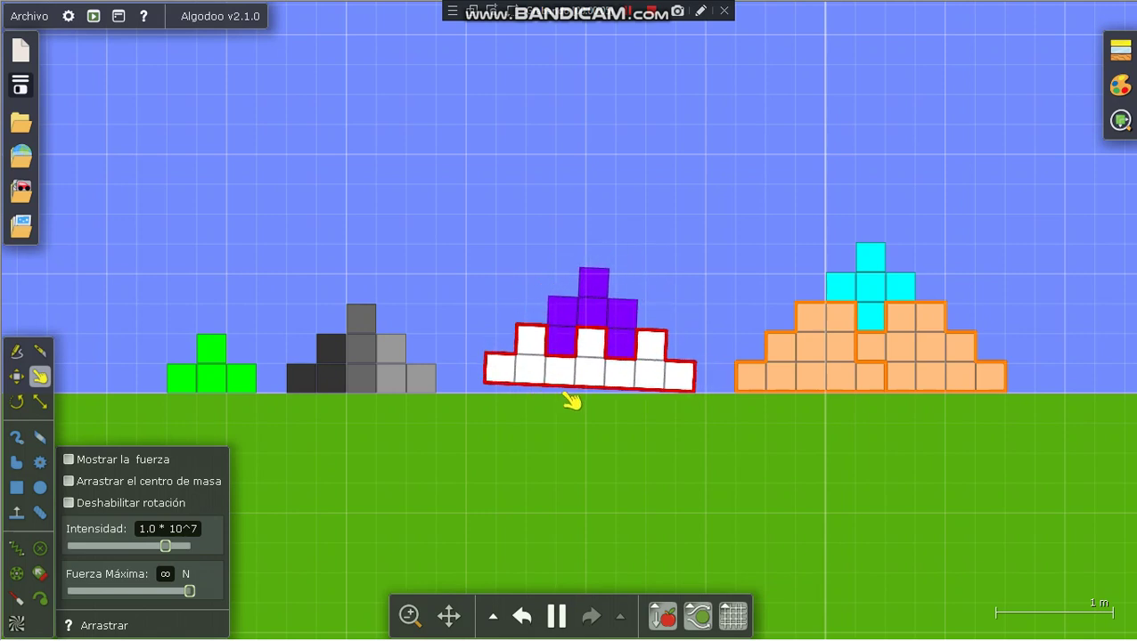
Step: Rock the white-purple and orange-cyan pyramids, then tip the small green pyramid over
mouse_move(740, 370)
mouse_down()
mouse_move(725, 357)
mouse_move(715, 383)
mouse_up()
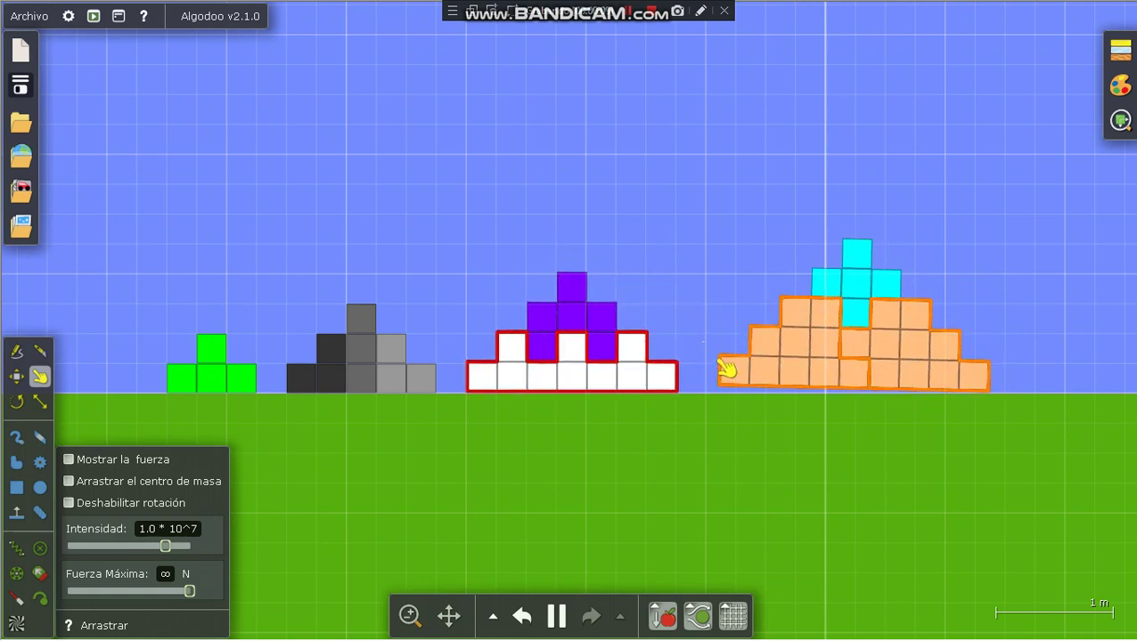
drag(715, 383, 735, 352)
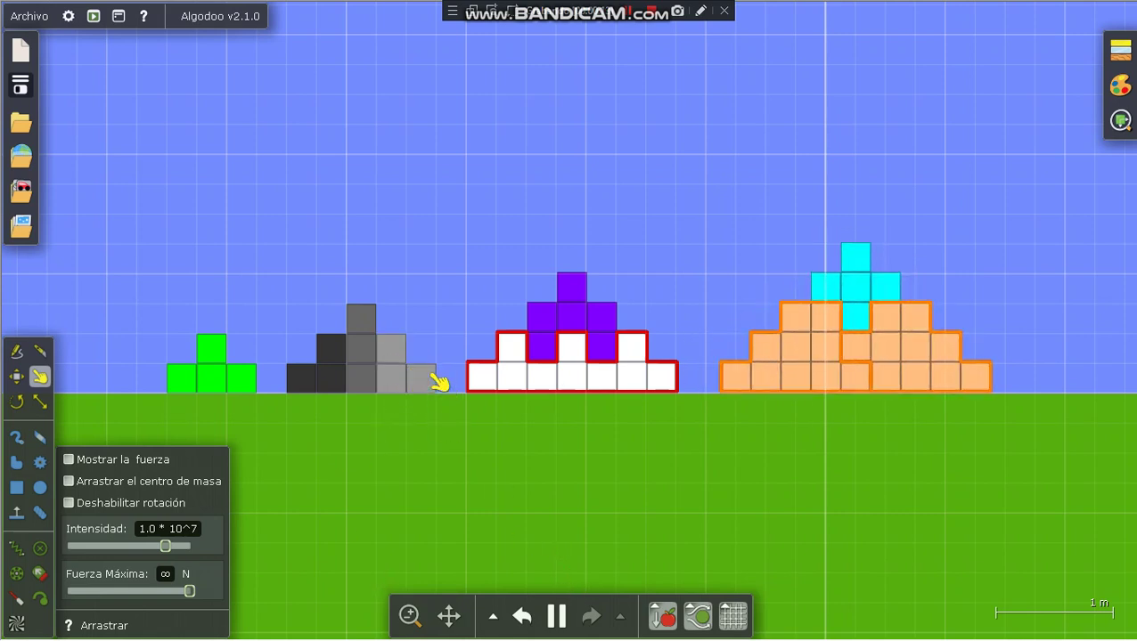
drag(486, 379, 482, 385)
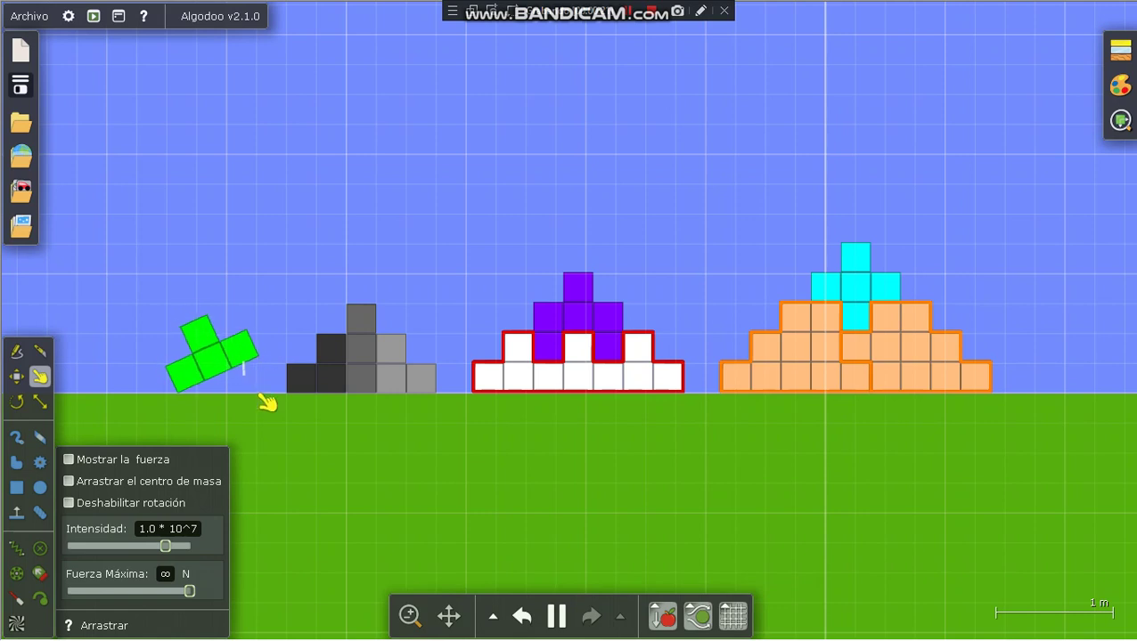
Step: Flip the white-purple pyramid, rotate the orange-cyan pyramid, then lift the white-purple one off the ground
drag(498, 361, 624, 294)
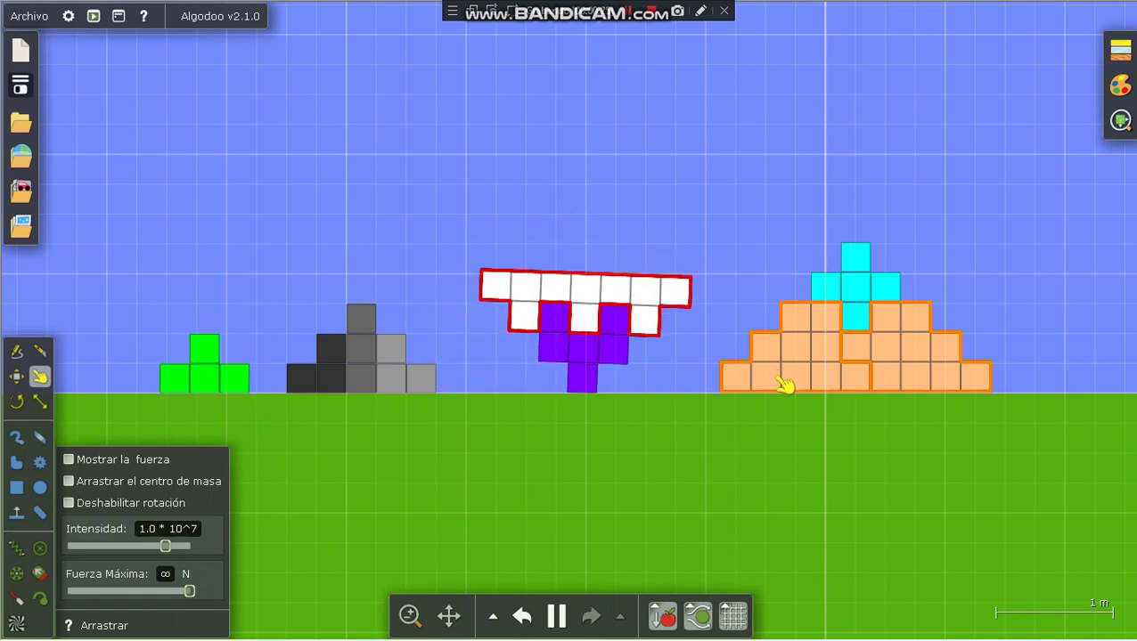
mouse_move(784, 385)
mouse_down()
mouse_move(1026, 279)
mouse_move(952, 368)
mouse_up()
mouse_move(590, 320)
mouse_down()
mouse_move(584, 289)
mouse_move(633, 337)
mouse_move(661, 313)
mouse_move(657, 332)
mouse_up()
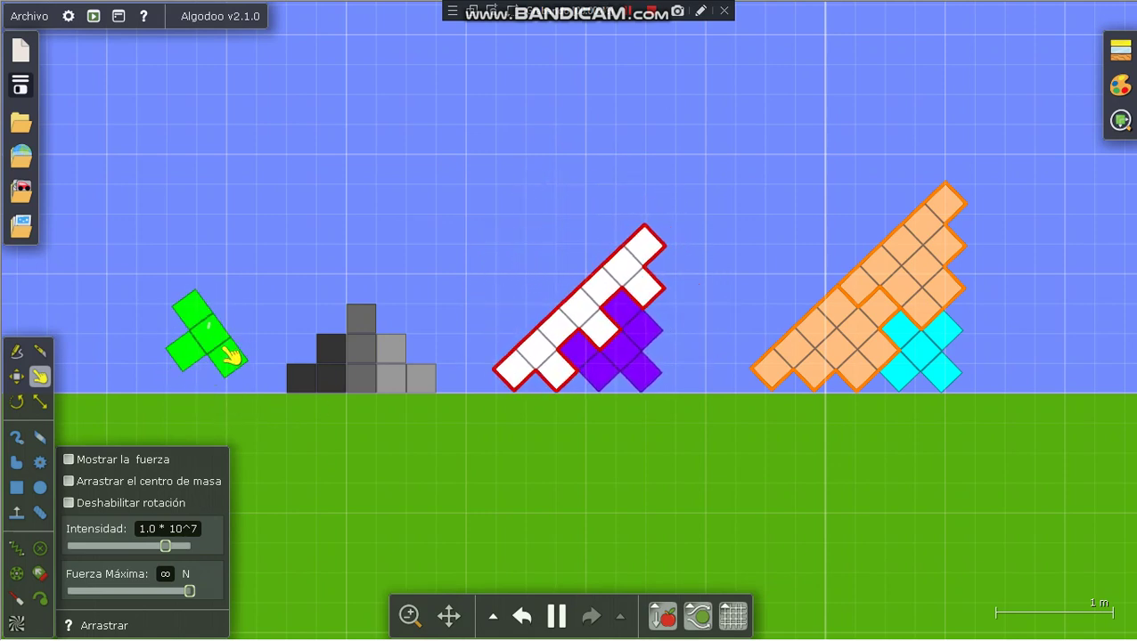